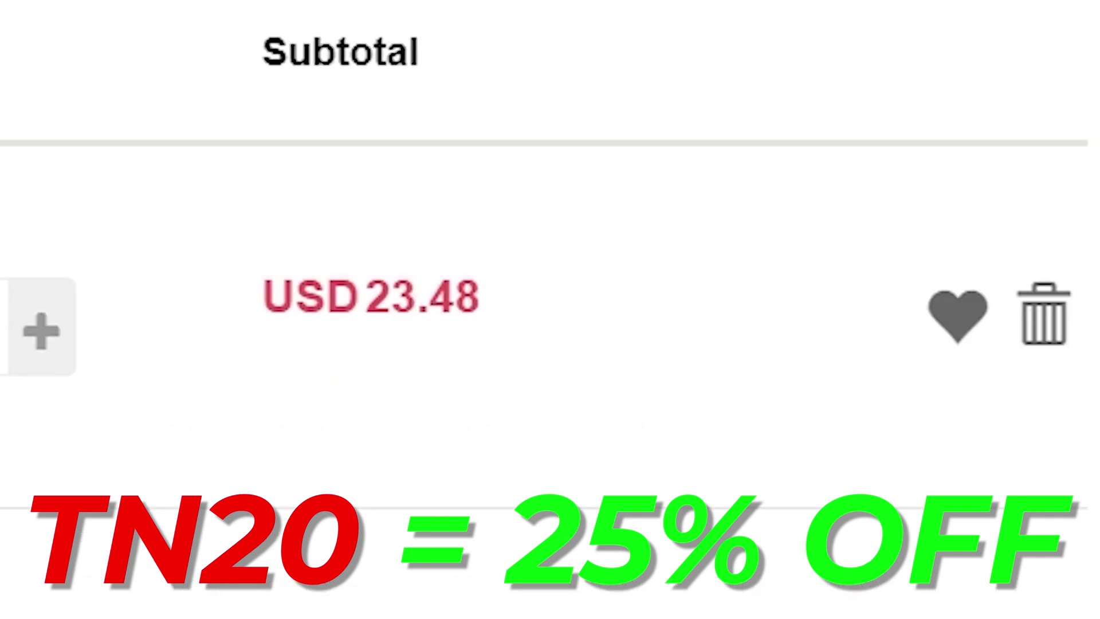
- Submit the Win 10 Pro OEM key order and choose Visa/Mastercard payment for USD 17.61
{"action": "left_click", "coordinate": [783, 455]}
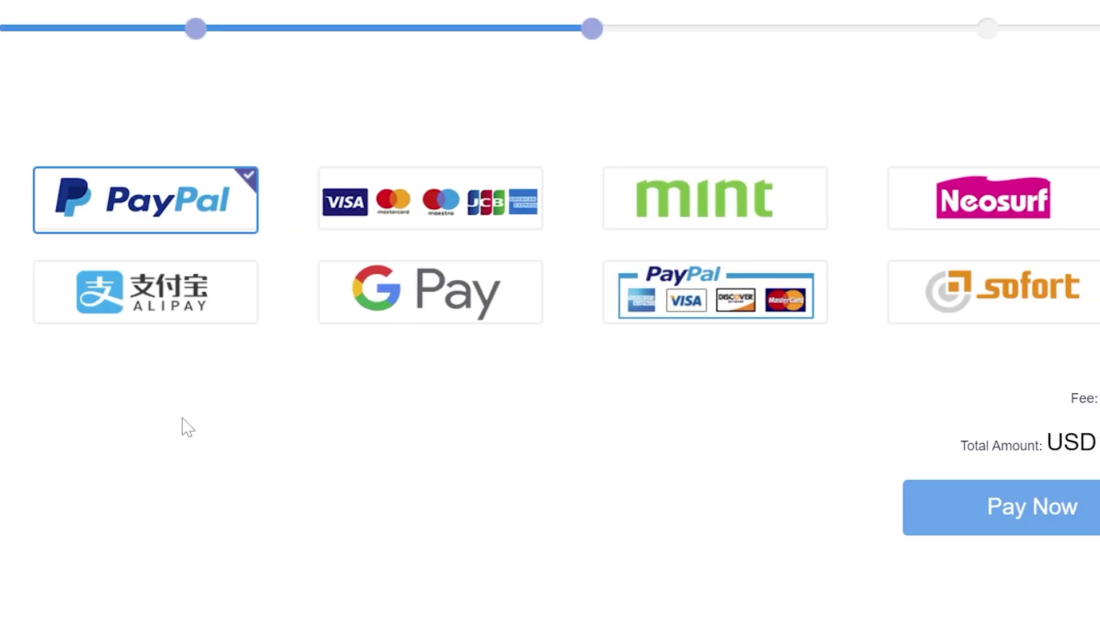
{"action": "left_click", "coordinate": [370, 223]}
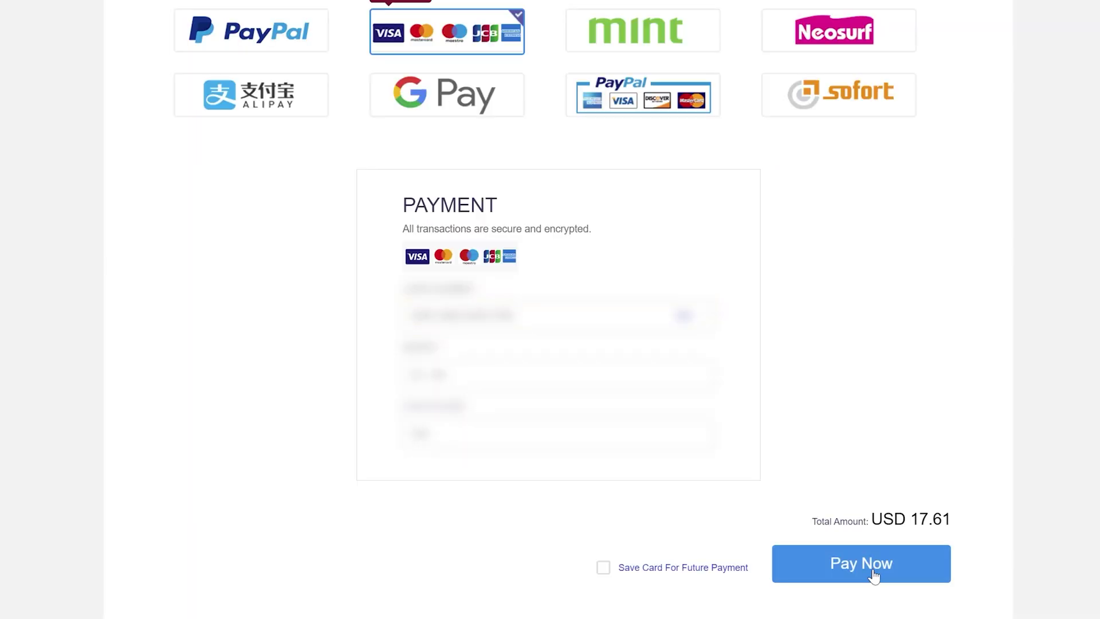
- Pay for the Windows order, enter the key in Windows activation, and apply promo TN20 to the Office 2019 order
{"action": "left_click", "coordinate": [875, 575]}
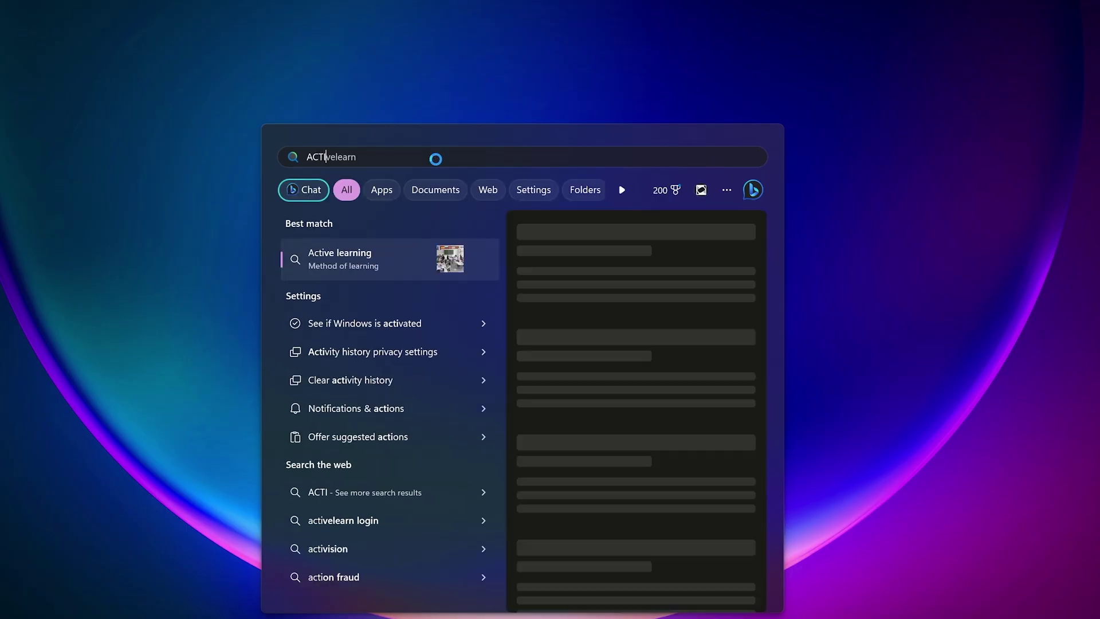
{"action": "type", "text": "VPTN-XMWC"}
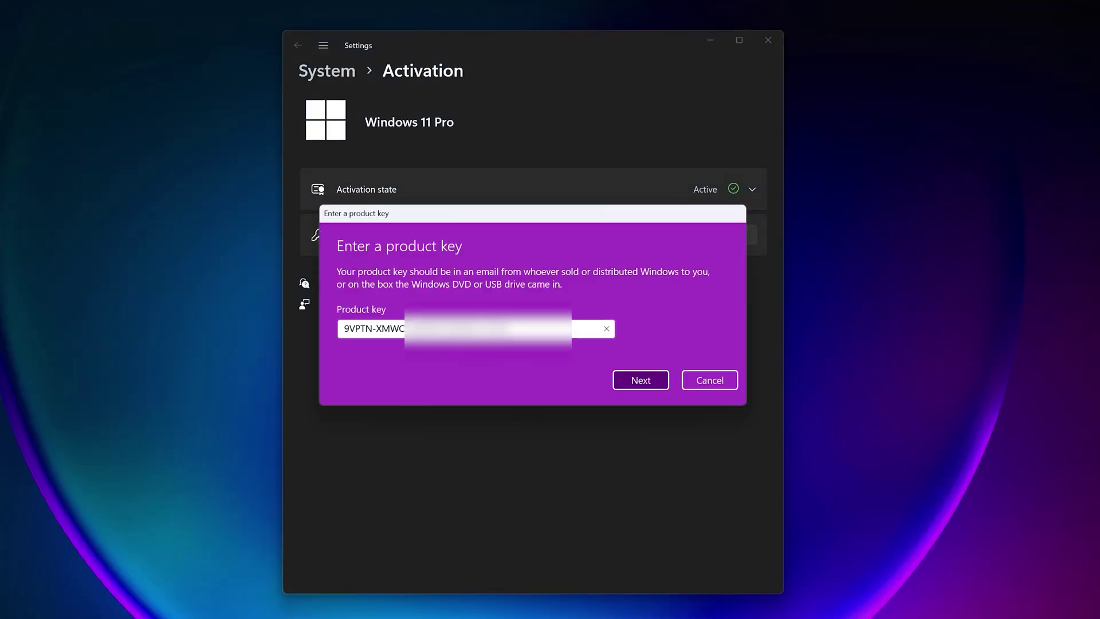
{"action": "left_click", "coordinate": [640, 380]}
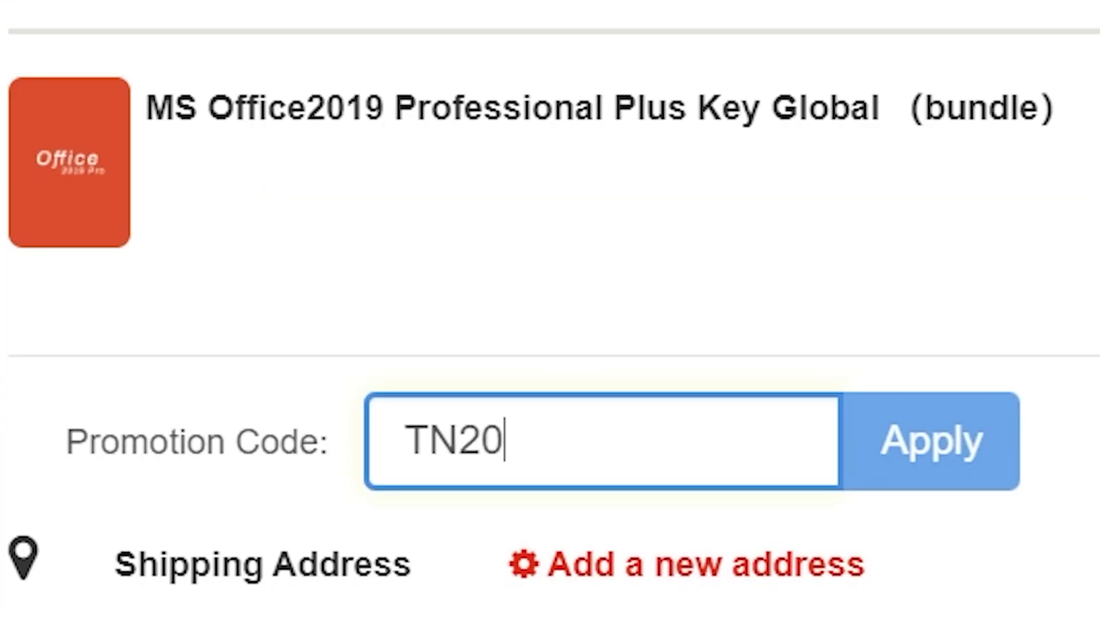
{"action": "left_click", "coordinate": [385, 405]}
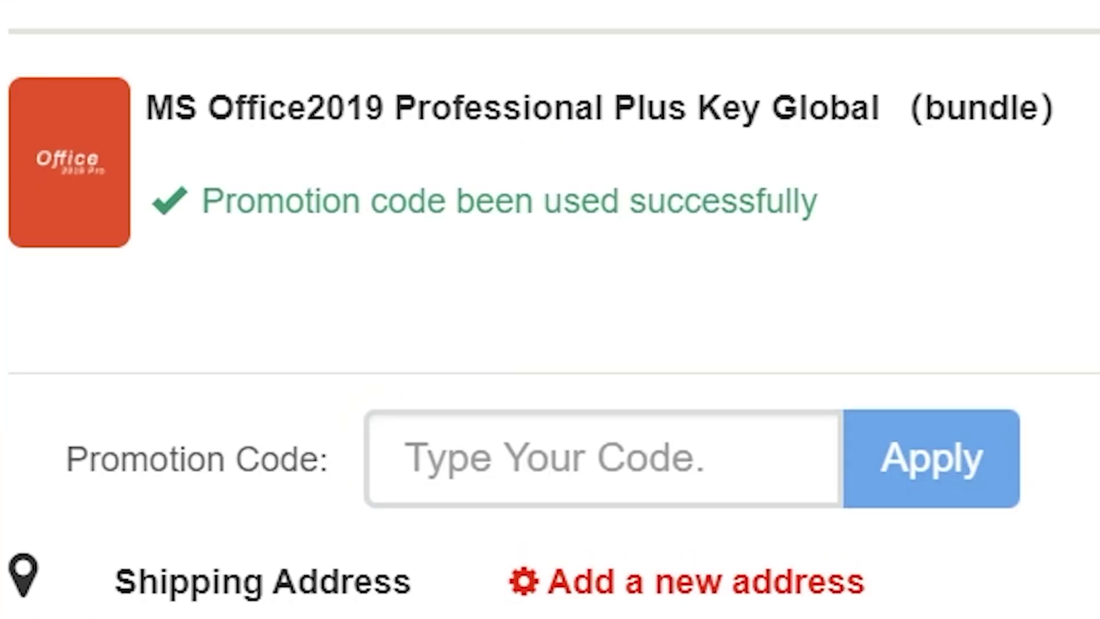
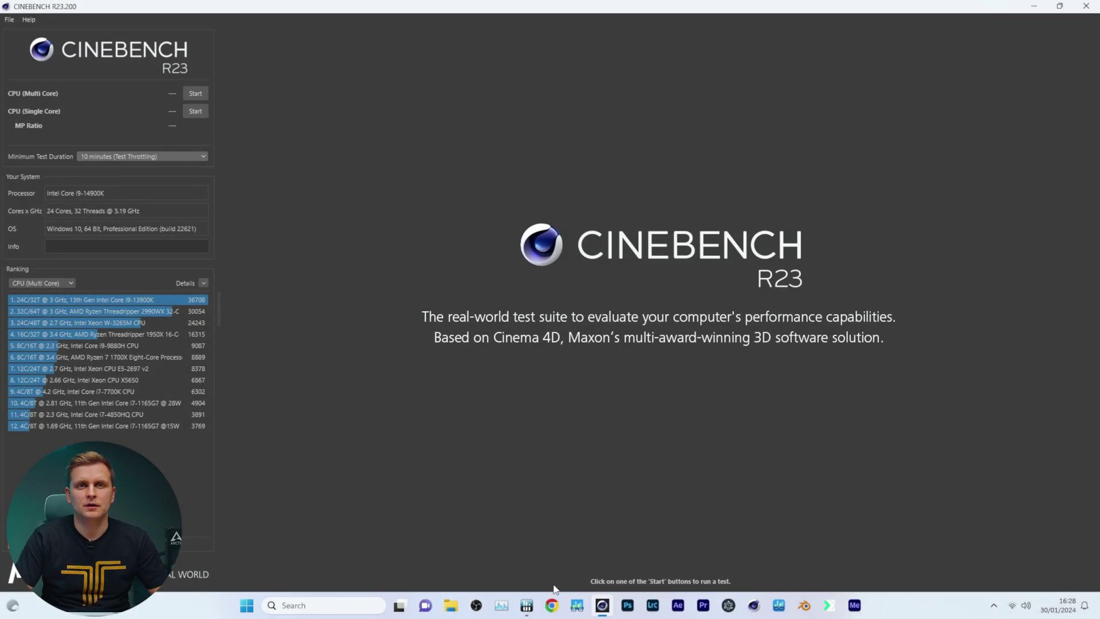
- Launch HWiNFO64, dismiss its update notice, and open Cinebench's Minimum Test Duration choices
{"action": "left_click", "coordinate": [526, 607]}
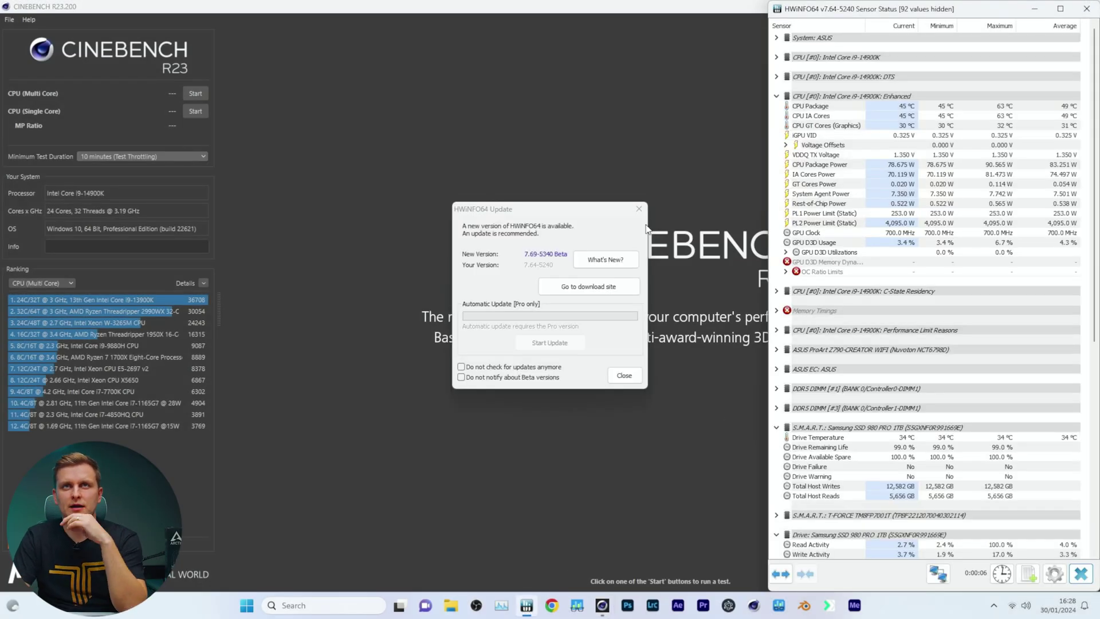
{"action": "left_click", "coordinate": [639, 209]}
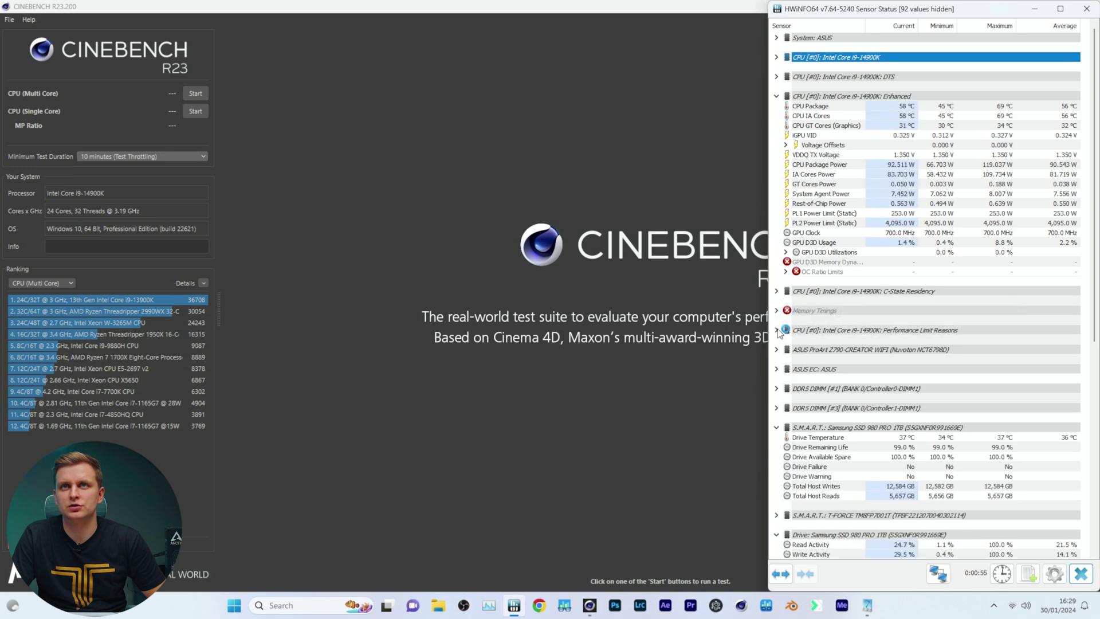
{"action": "left_click", "coordinate": [136, 156]}
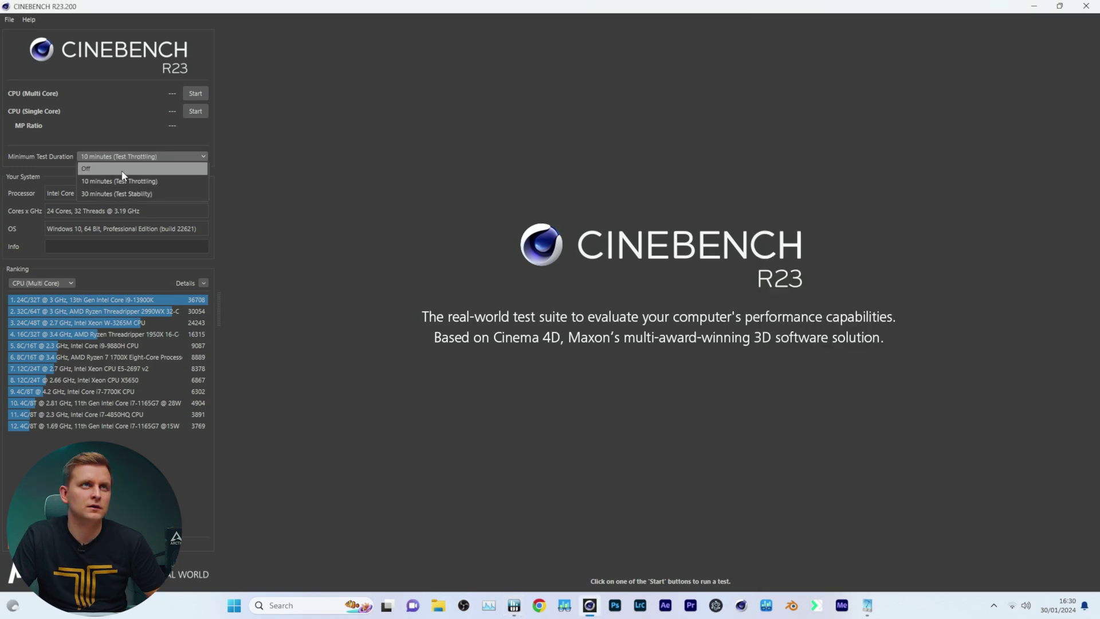
- Set Minimum Test Duration to Off and start the multi-core test while watching HWiNFO64
{"action": "left_click", "coordinate": [124, 167]}
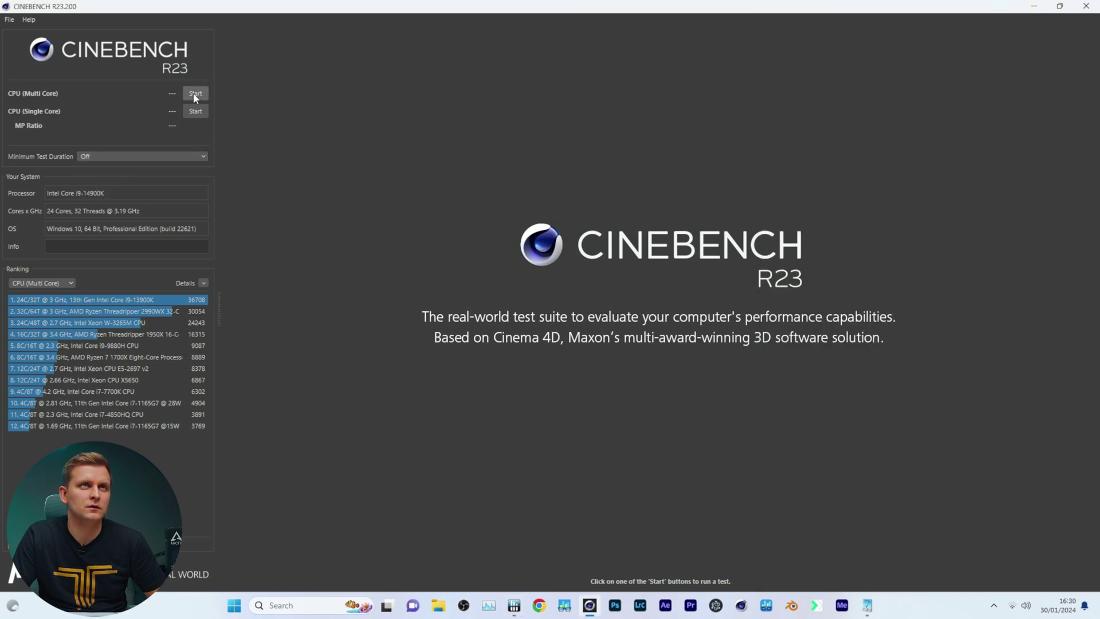
{"action": "left_click", "coordinate": [195, 93]}
{"action": "key", "text": "alt+Tab"}
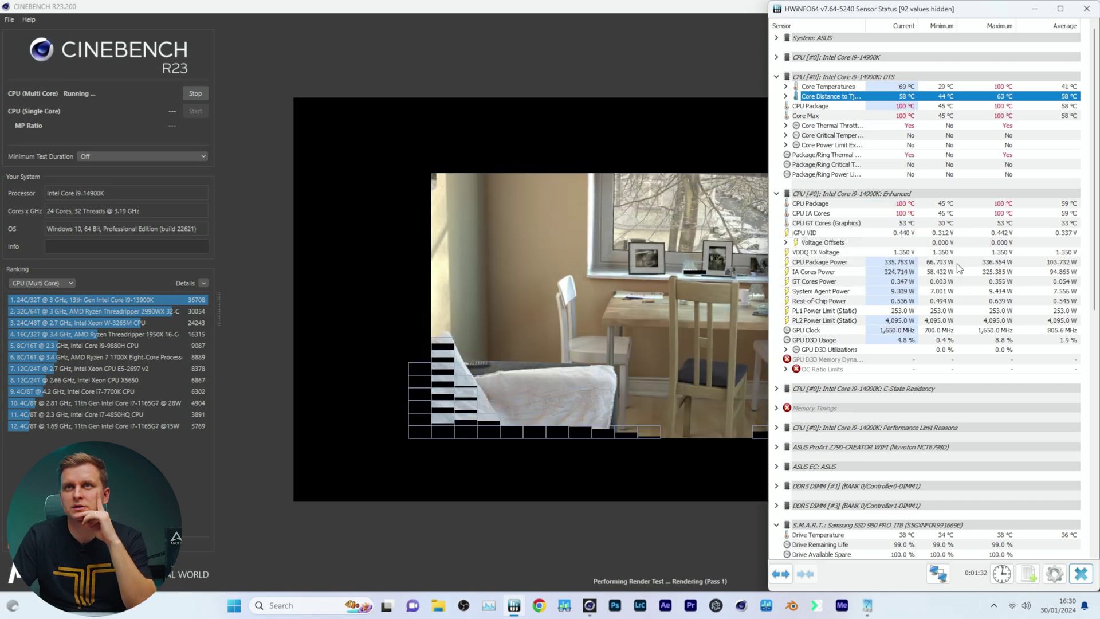
- Set Turbo Boost Short Power Max and Turbo Boost Power Max to 250 W in XTU
{"action": "mouse_move", "coordinate": [911, 264]}
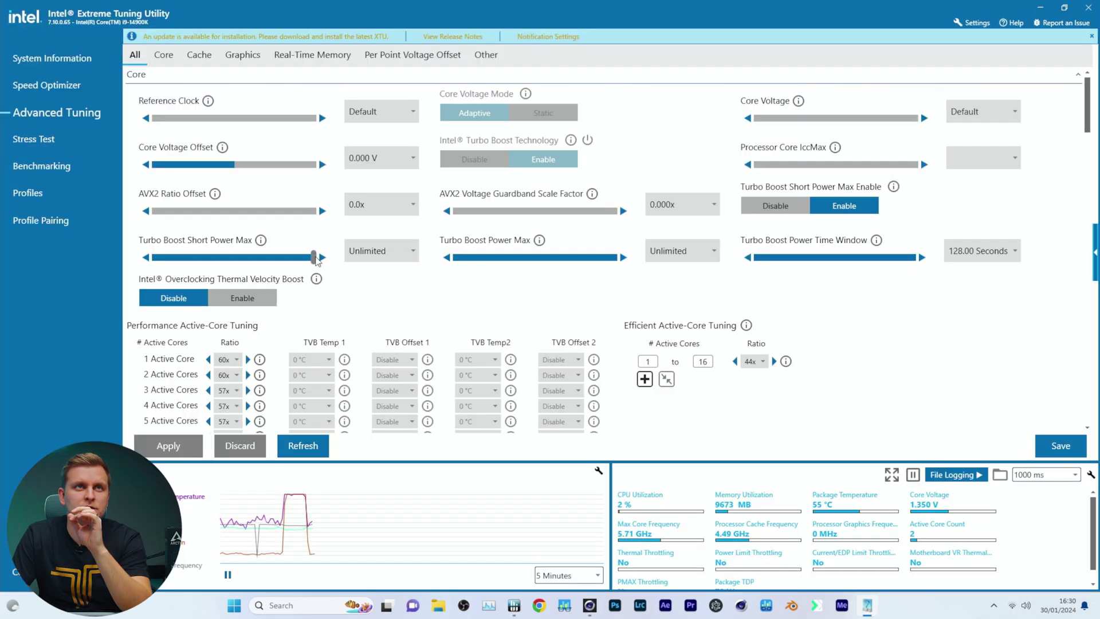
{"action": "left_click", "coordinate": [381, 250]}
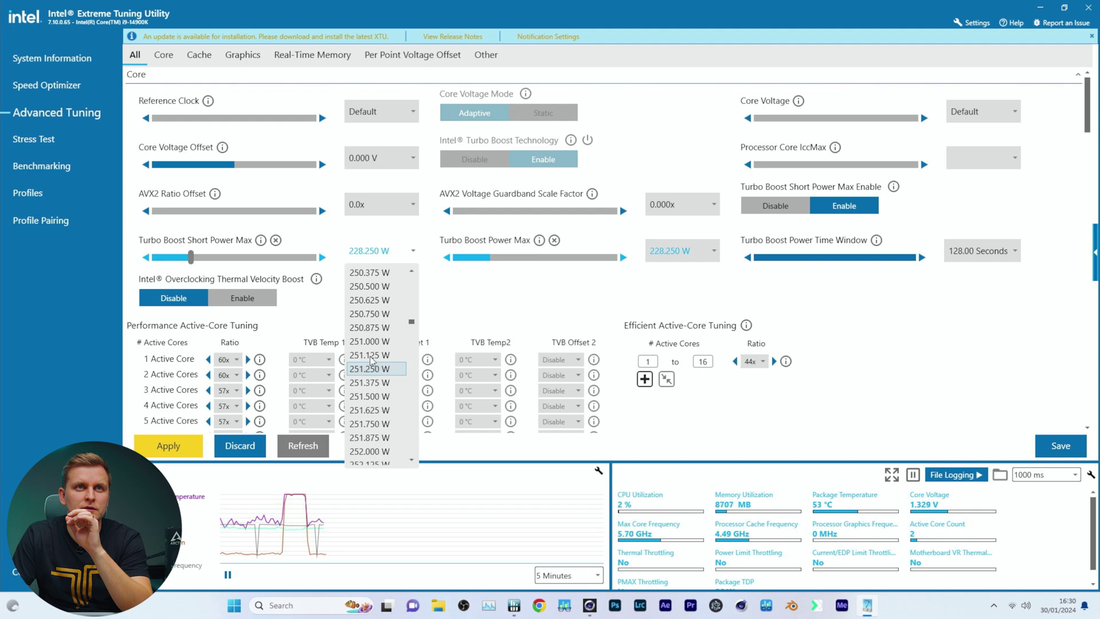
{"action": "left_click", "coordinate": [376, 314]}
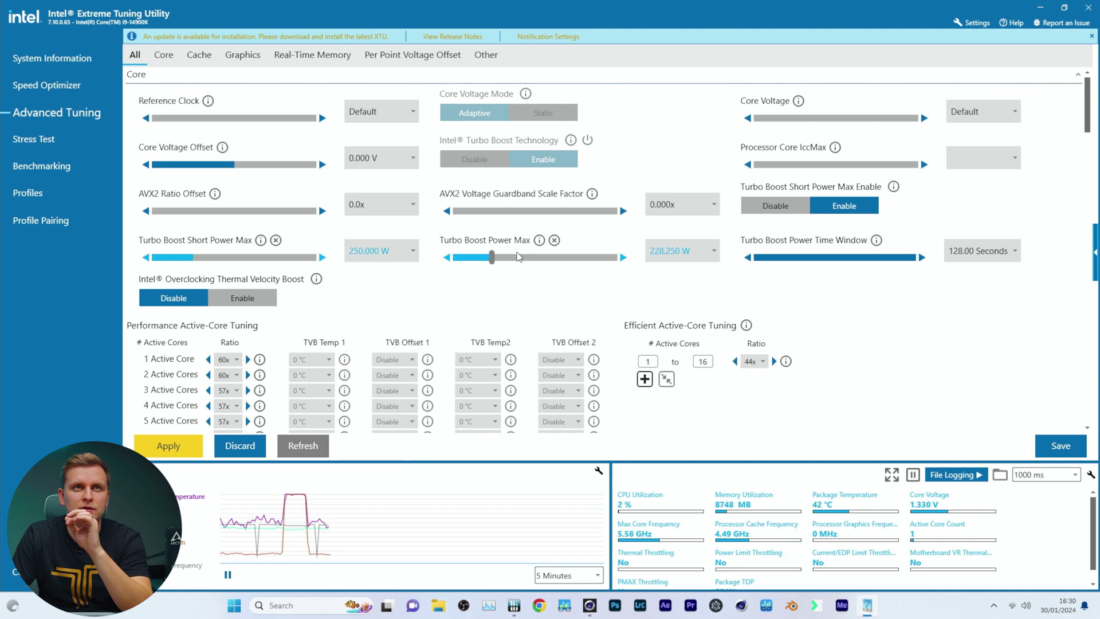
{"action": "left_click", "coordinate": [669, 256]}
{"action": "left_click", "coordinate": [676, 314]}
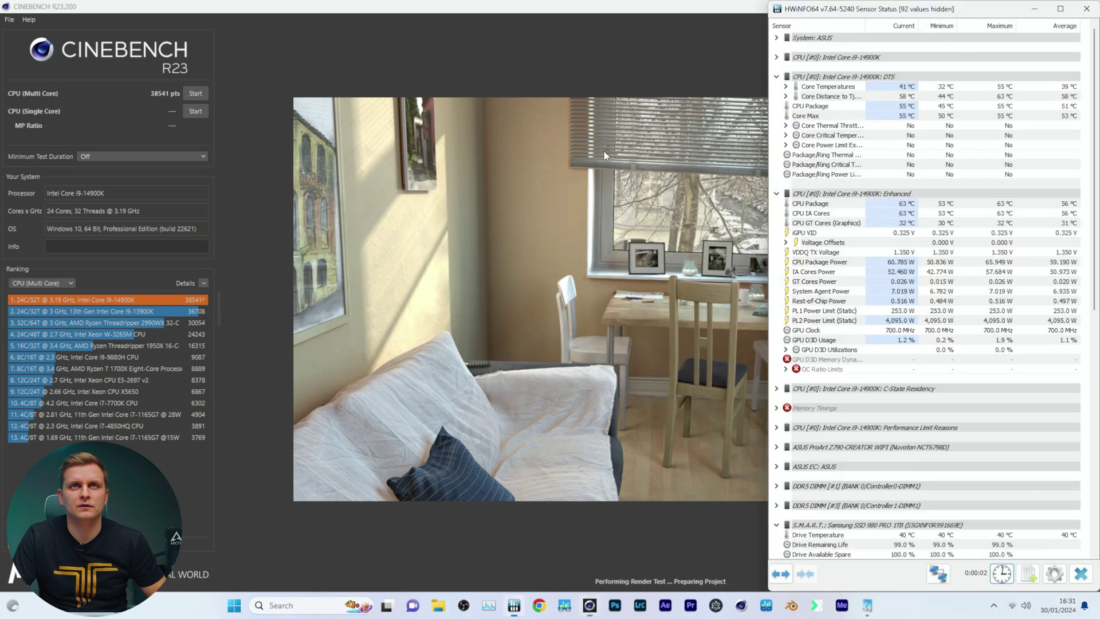
- Rerun the multi-core test and inspect HWiNFO64's Core Thermal Throttling readings during the run
{"action": "mouse_move", "coordinate": [893, 263]}
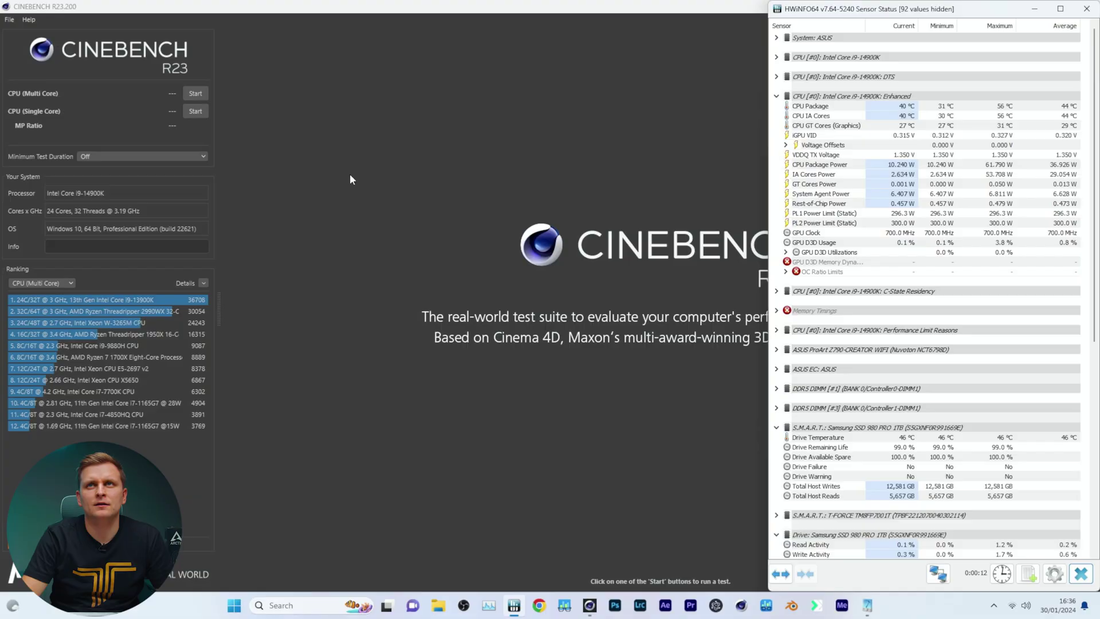
{"action": "left_click", "coordinate": [195, 91]}
{"action": "key", "text": "alt+Tab"}
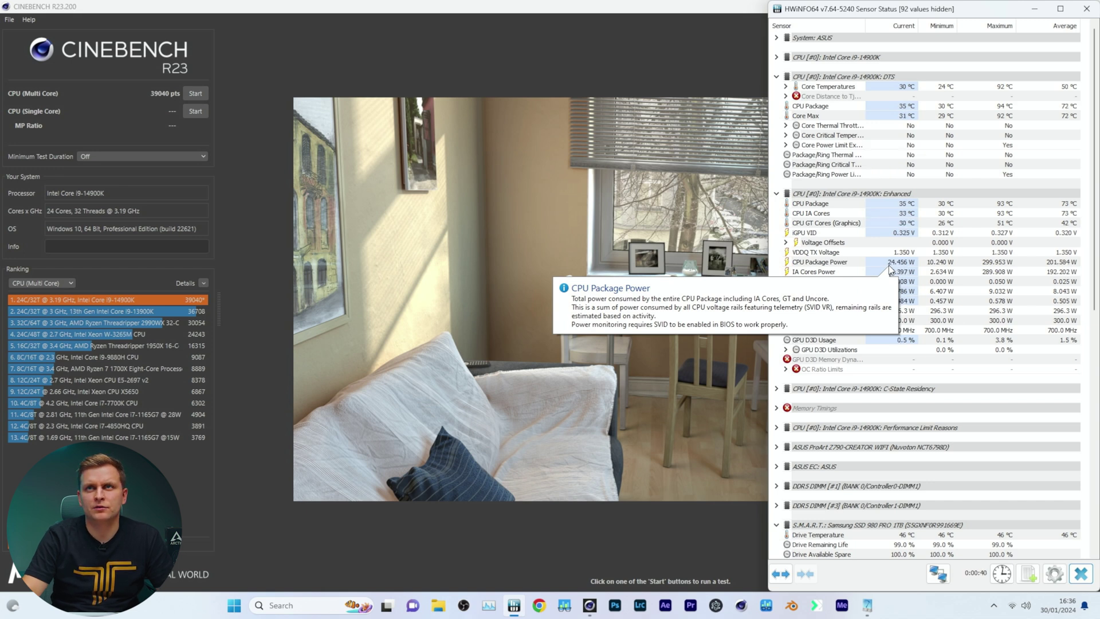
{"action": "mouse_move", "coordinate": [991, 267]}
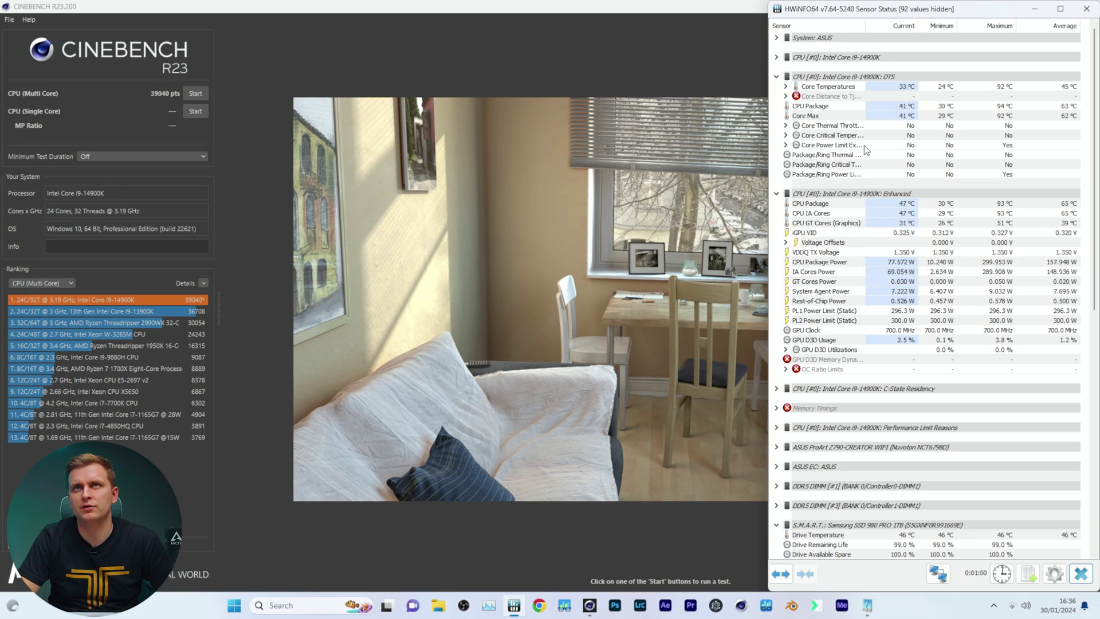
{"action": "left_click", "coordinate": [786, 126]}
{"action": "left_click", "coordinate": [786, 126]}
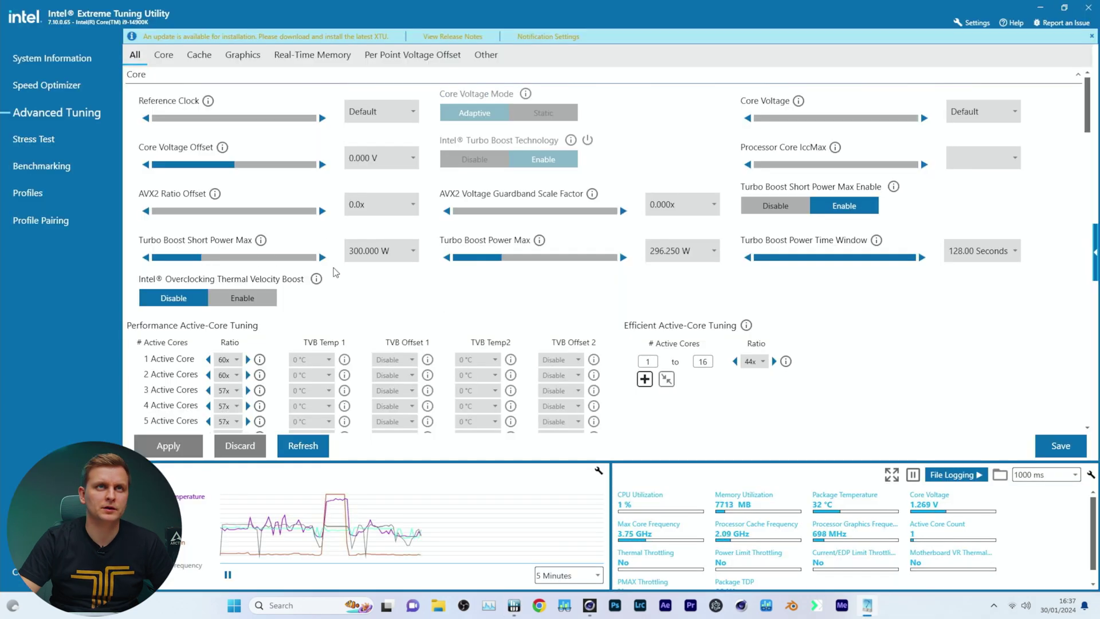
- Set both XTU turbo power limits to 315 W and minimize the utility
{"action": "left_click", "coordinate": [379, 251]}
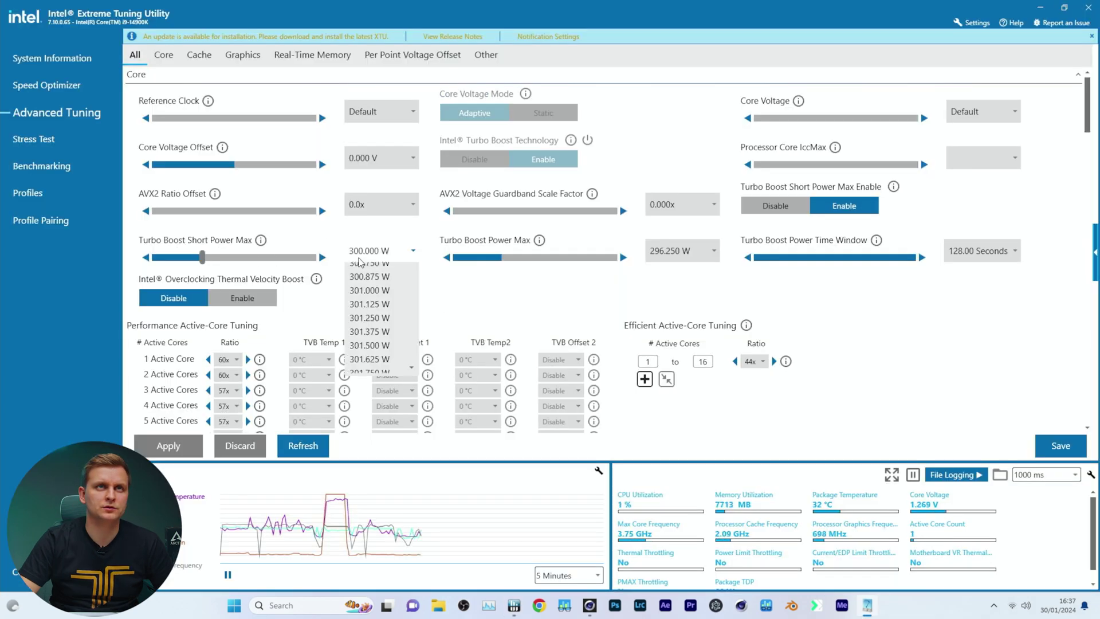
{"action": "left_click", "coordinate": [379, 395]}
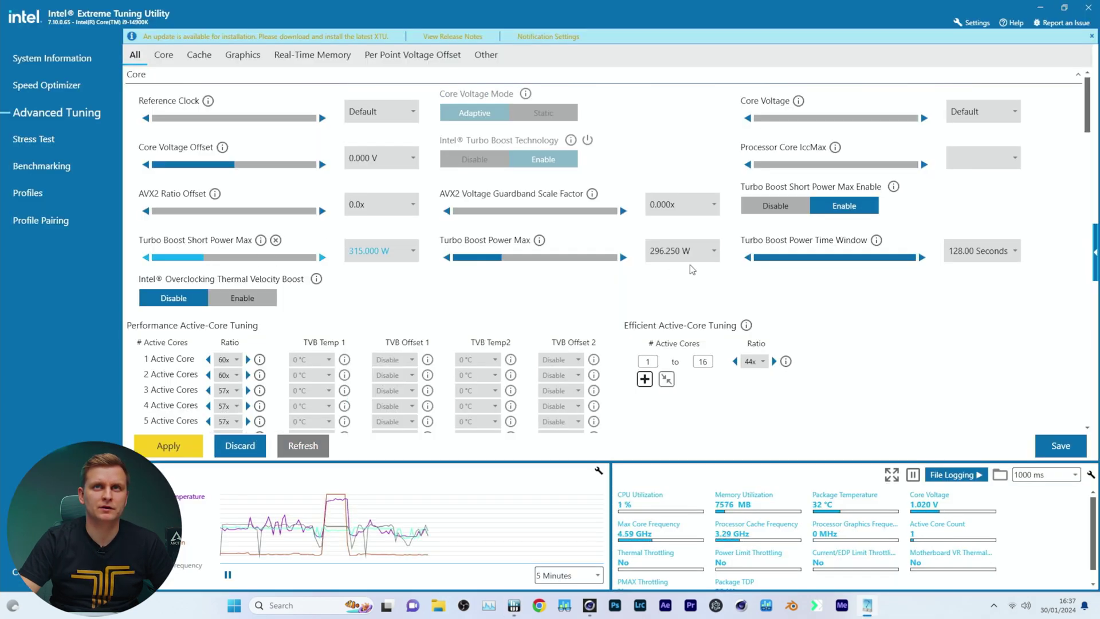
{"action": "left_click", "coordinate": [678, 253]}
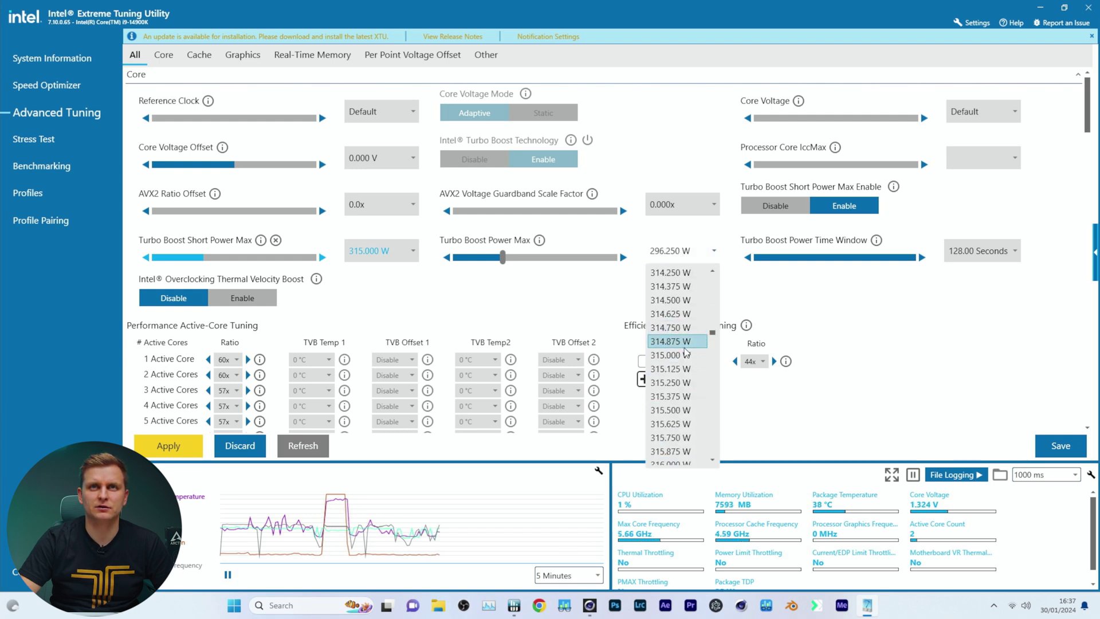
{"action": "left_click", "coordinate": [686, 354]}
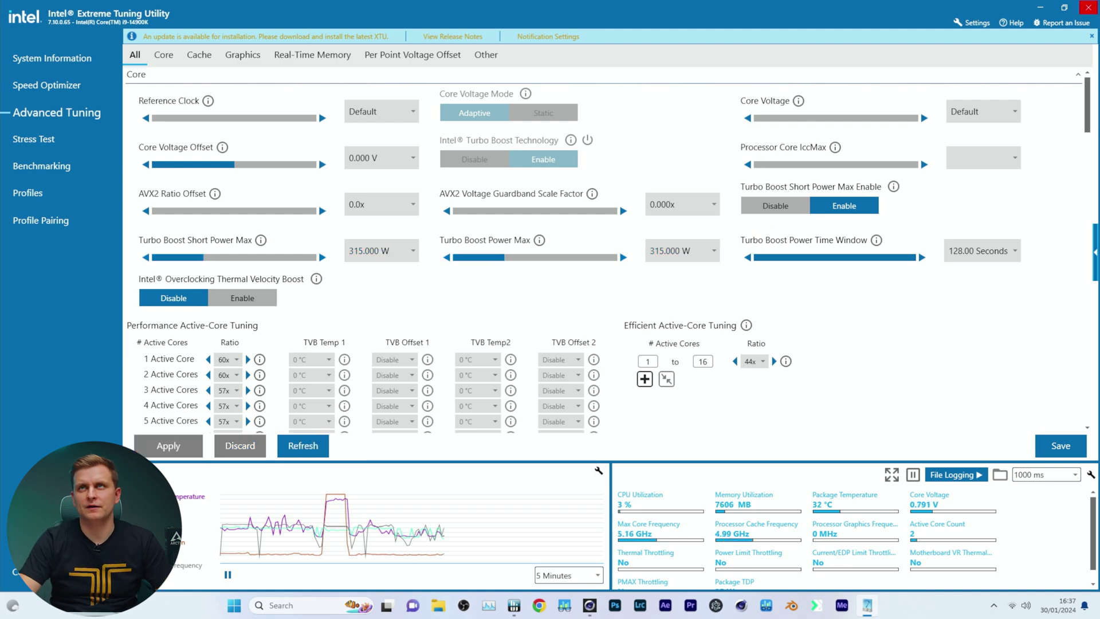
{"action": "left_click", "coordinate": [1042, 8]}
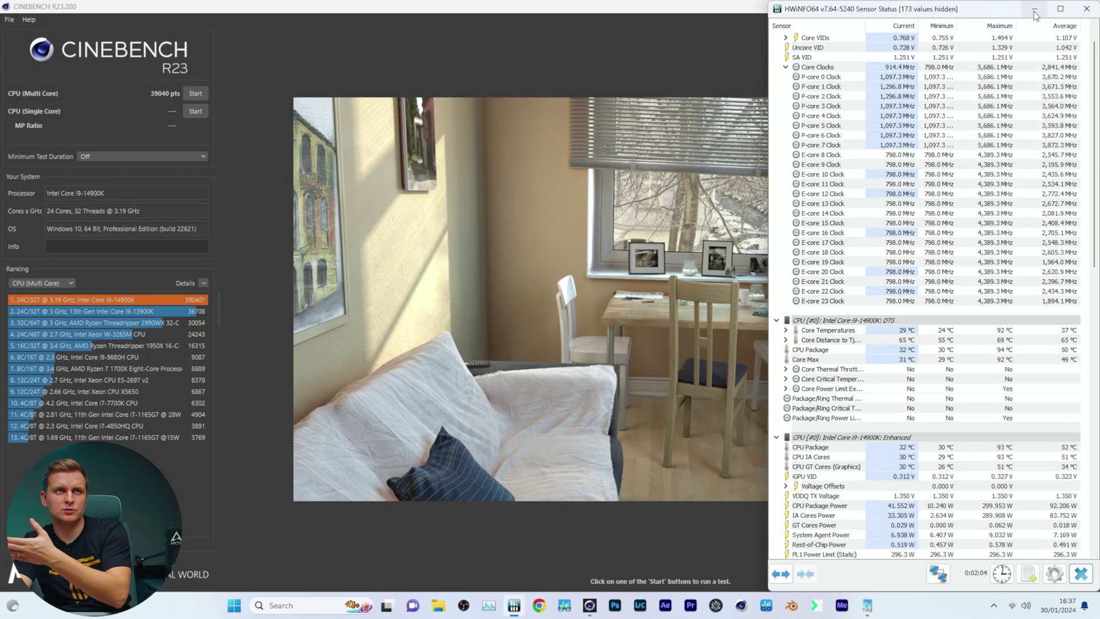
- Start another multi-core run and check HWiNFO64's per-core temperature readings
{"action": "left_click", "coordinate": [998, 613]}
{"action": "left_click", "coordinate": [189, 93]}
{"action": "key", "text": "alt+Tab"}
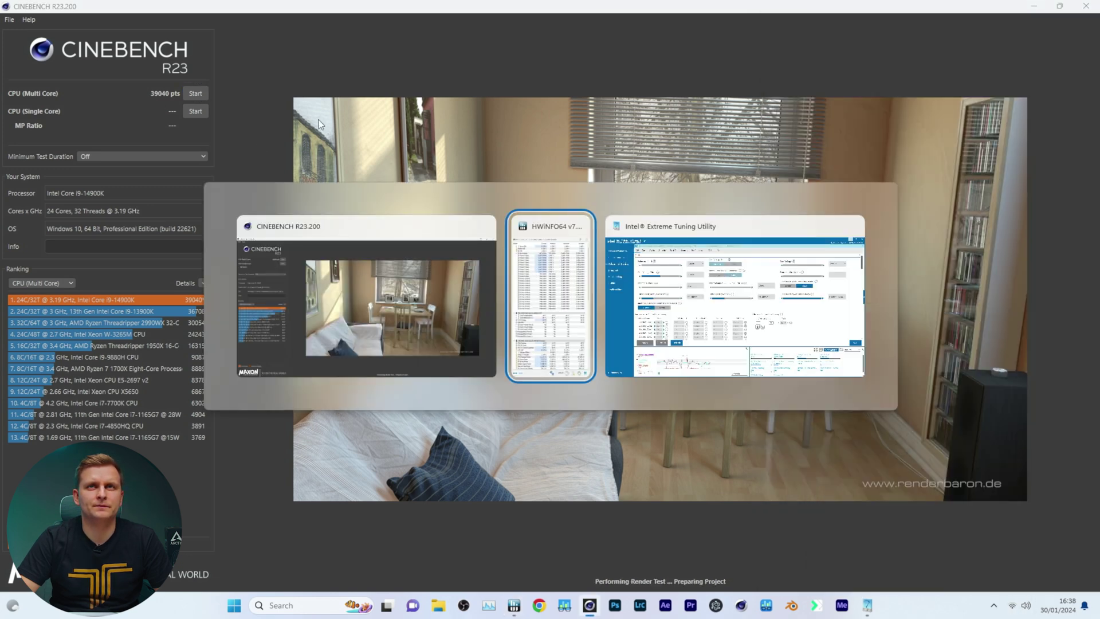
{"action": "mouse_move", "coordinate": [917, 370]}
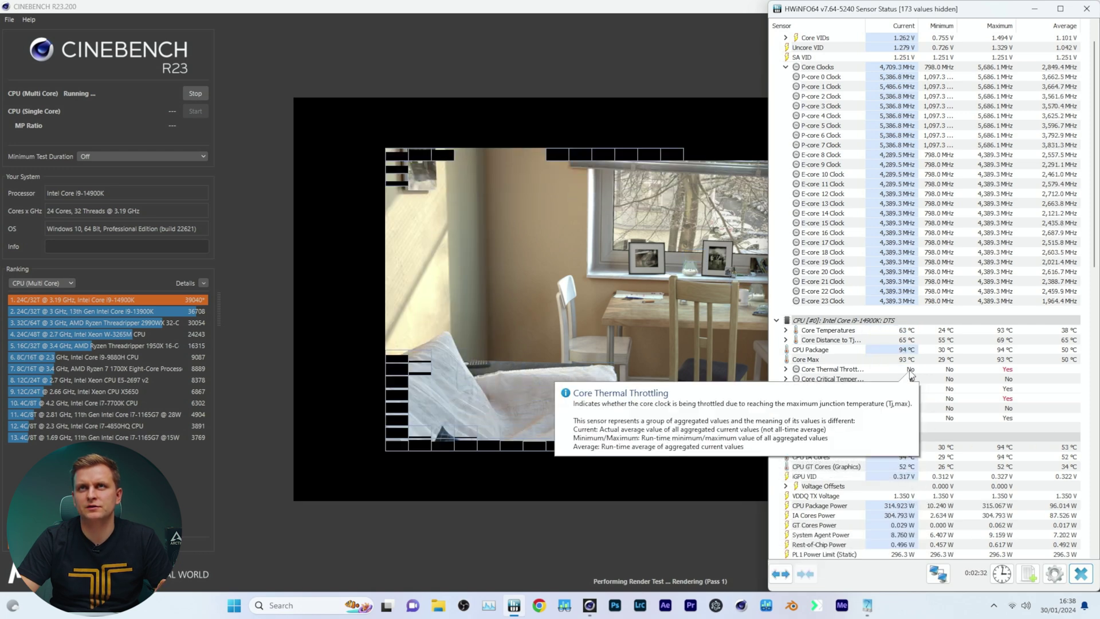
{"action": "mouse_move", "coordinate": [901, 121]}
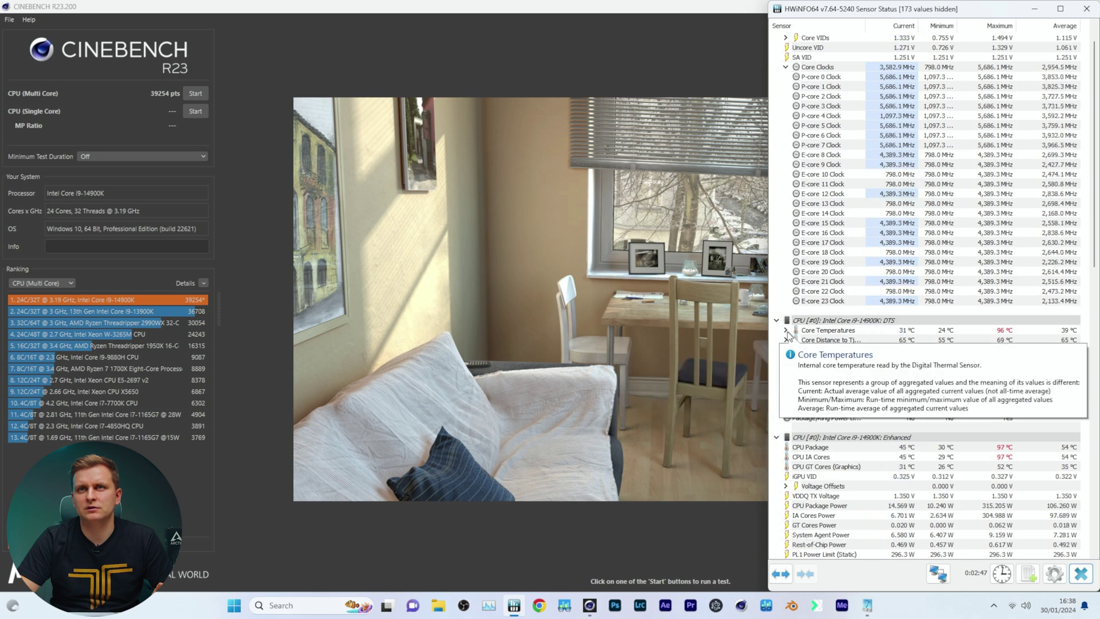
{"action": "left_click", "coordinate": [785, 330]}
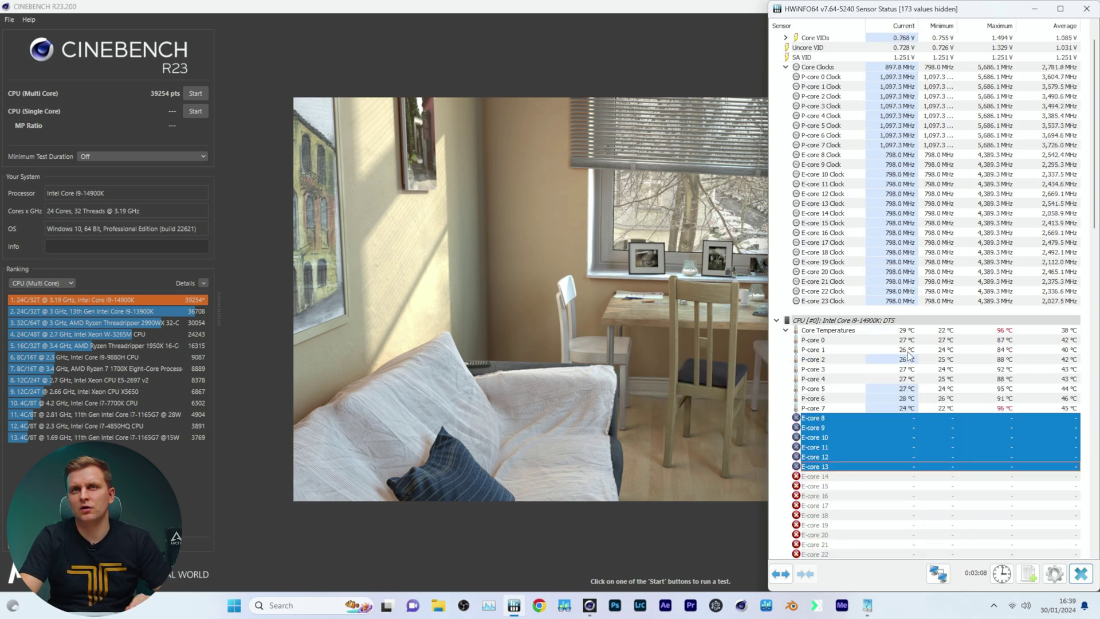
{"action": "left_click", "coordinate": [787, 331]}
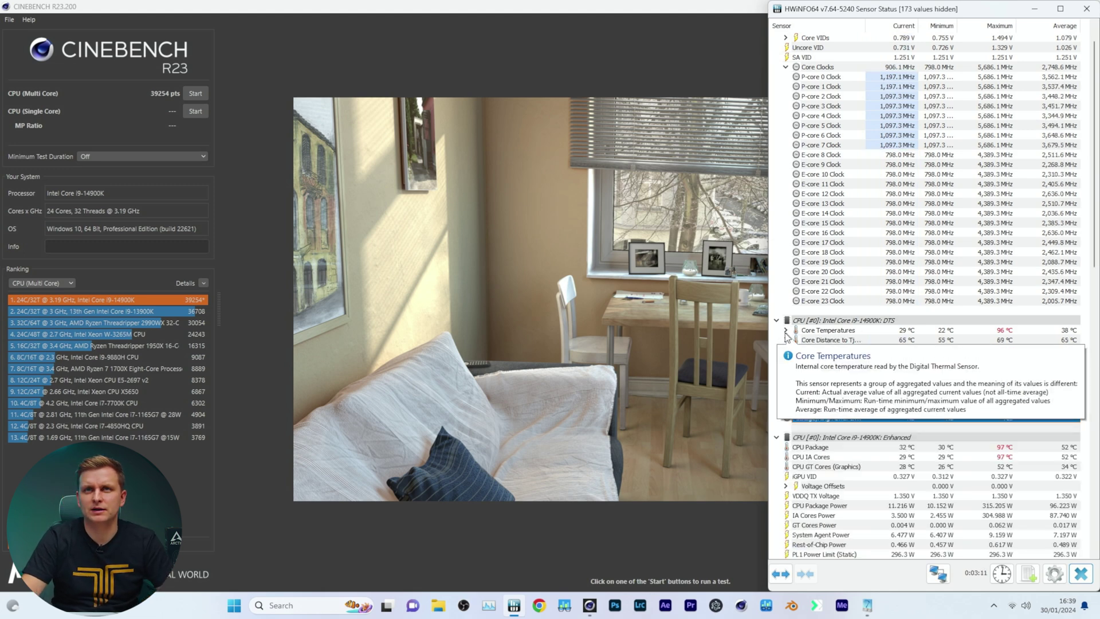
- Reset HWiNFO64's min/max/average values and rerun the multi-core test at 315 W
{"action": "left_click", "coordinate": [1003, 573]}
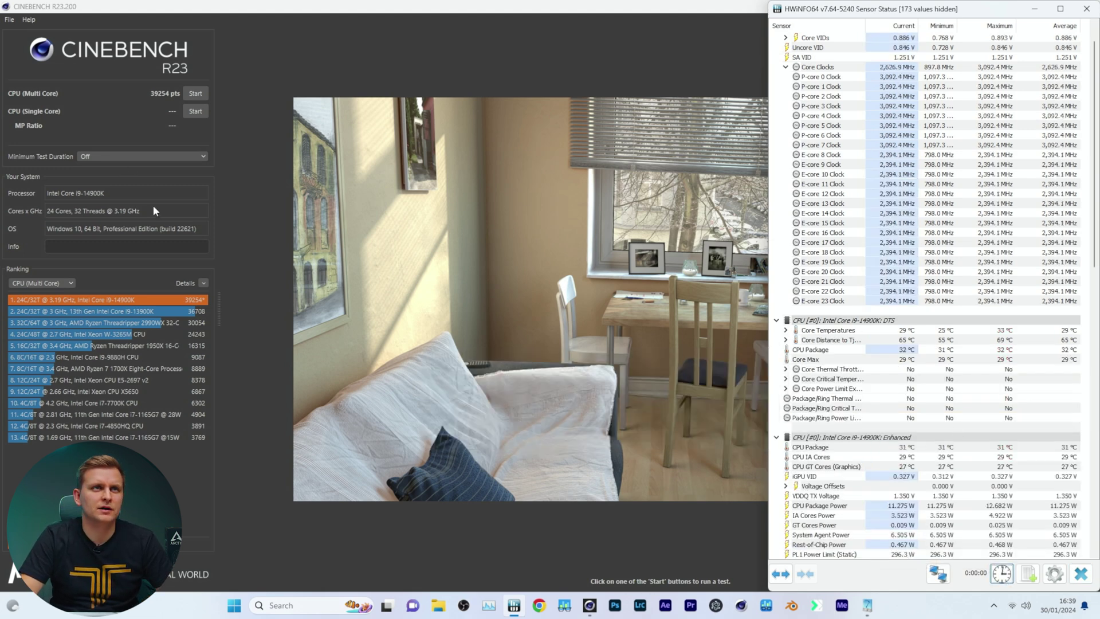
{"action": "left_click", "coordinate": [195, 93]}
{"action": "key", "text": "alt+Tab"}
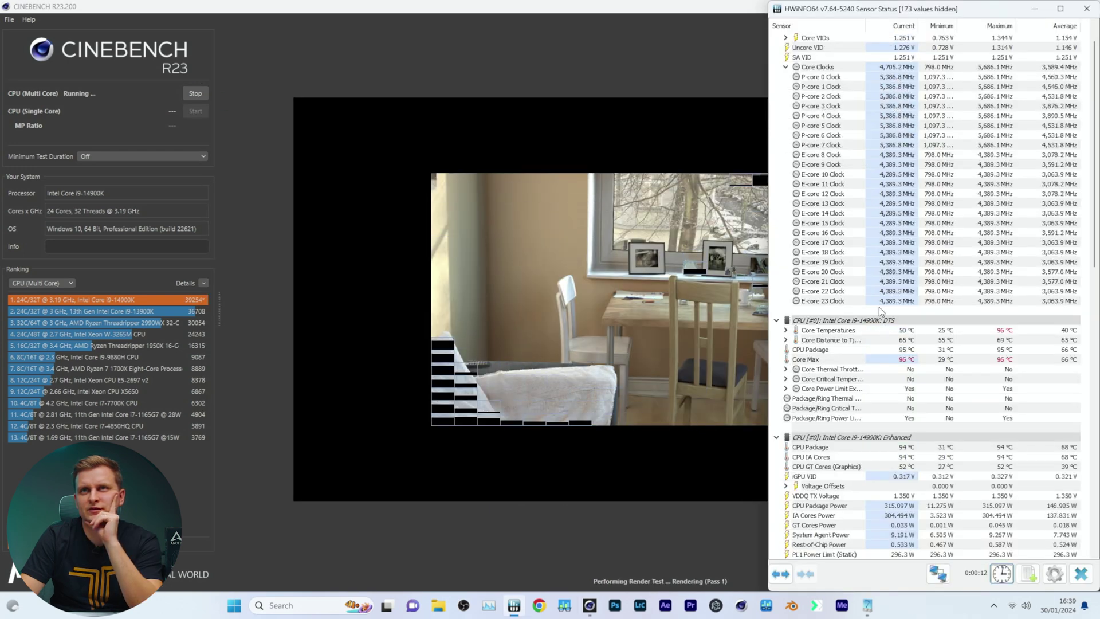
{"action": "mouse_move", "coordinate": [913, 373]}
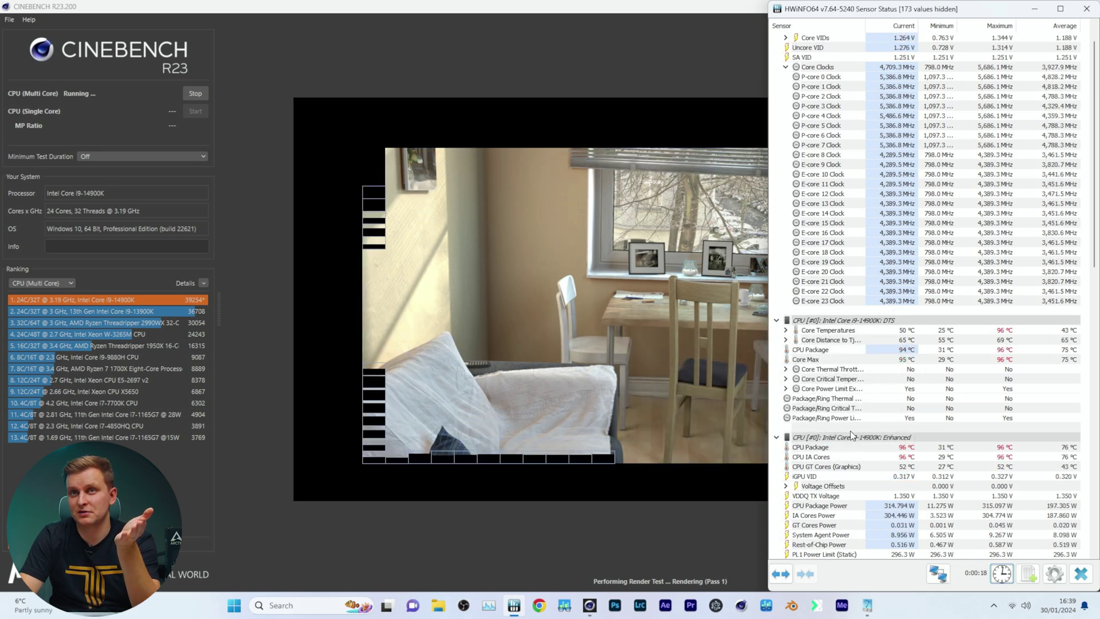
{"action": "left_click", "coordinate": [1002, 573]}
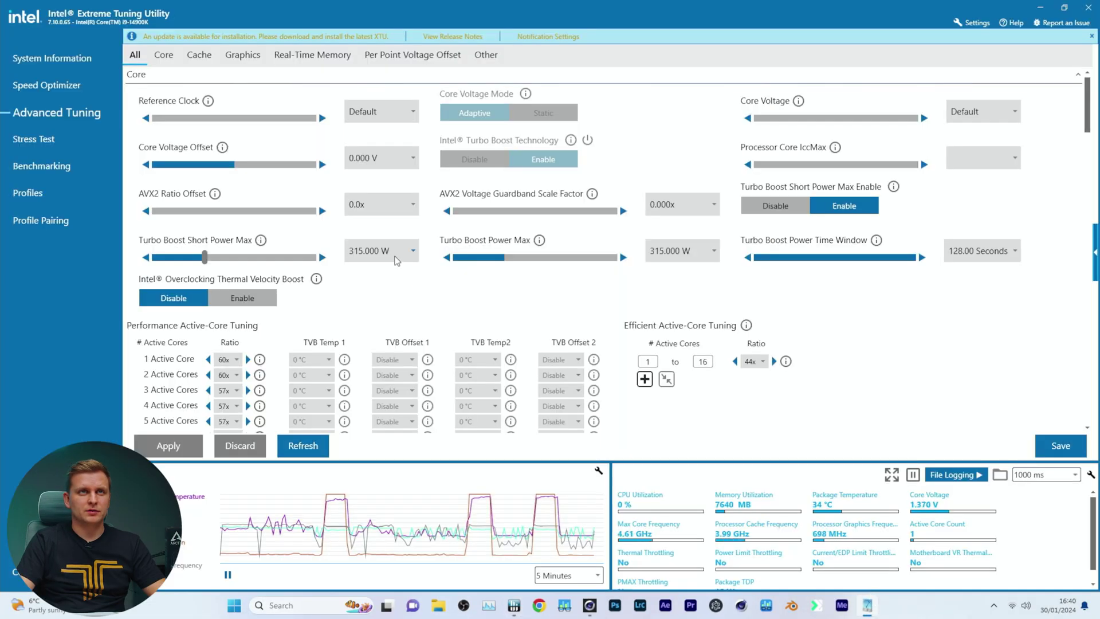
- Check XTU's short turbo power limit, minimize XTU, and open Cinebench's Minimum Test Duration choices
{"action": "left_click", "coordinate": [397, 261]}
{"action": "left_click", "coordinate": [1043, 9]}
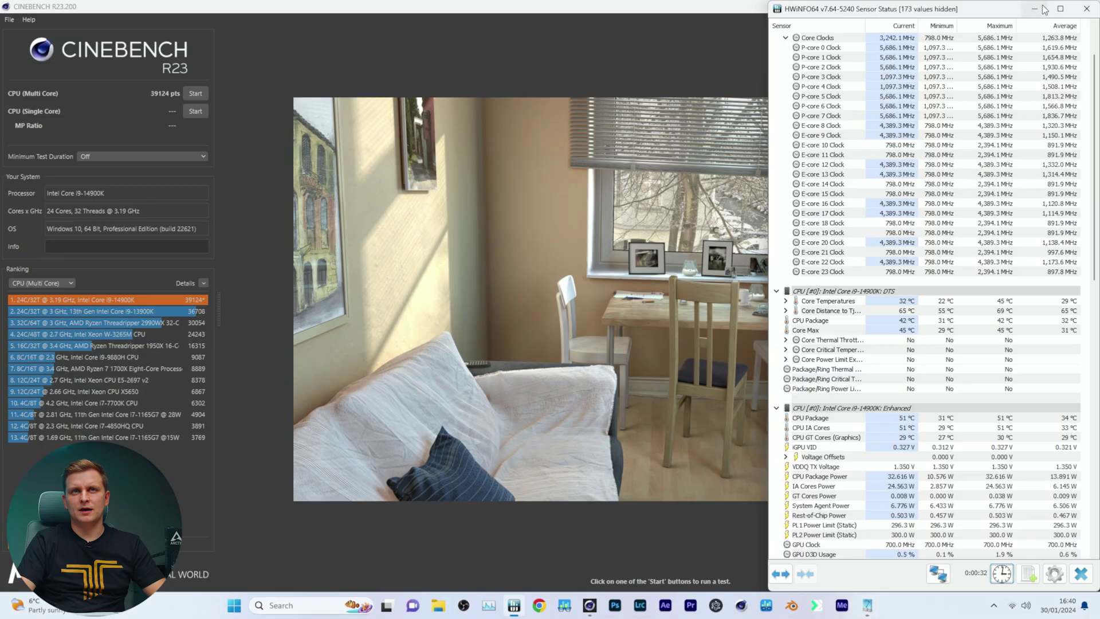
{"action": "left_click", "coordinate": [91, 156]}
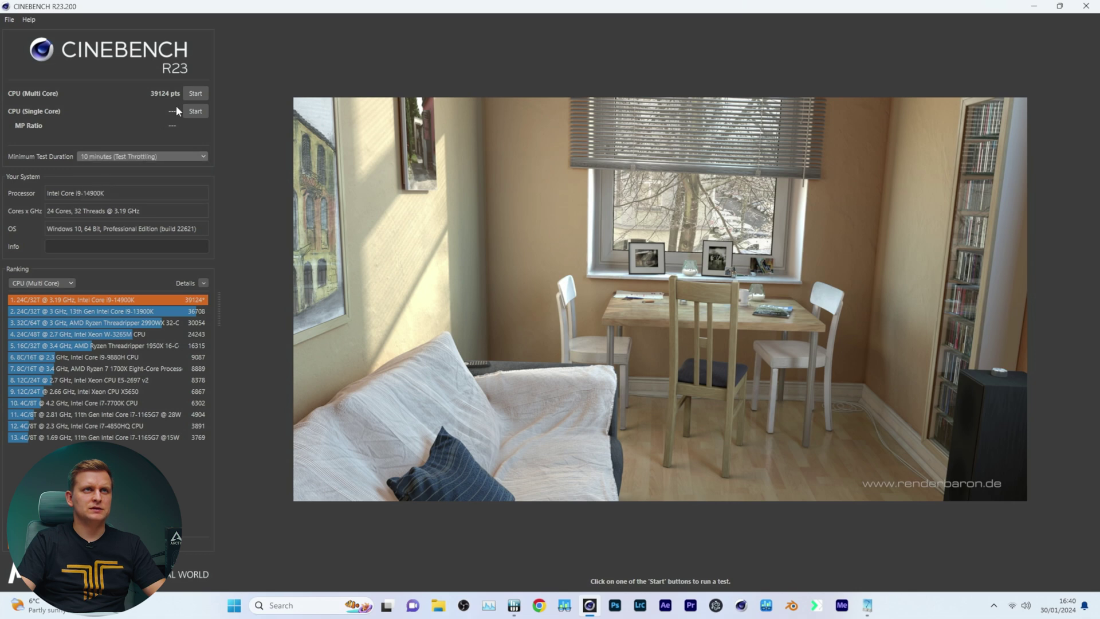
- Start the 10-minute multi-core throttling run and watch HWiNFO64's thermal throttling sensors
{"action": "left_click", "coordinate": [194, 92]}
{"action": "key", "text": "alt+Tab"}
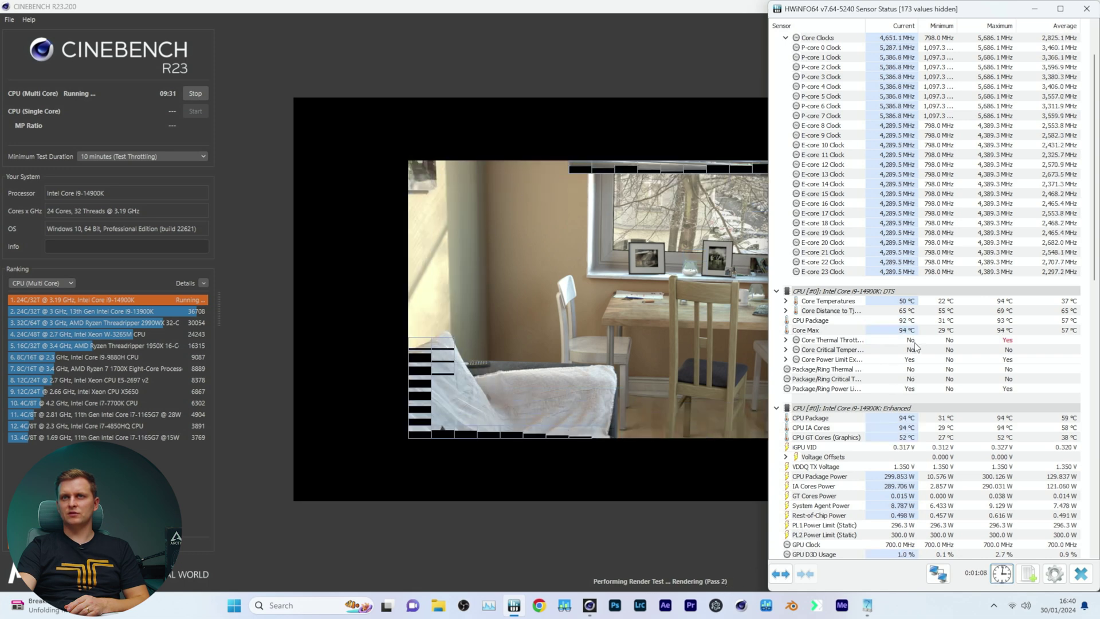
{"action": "mouse_move", "coordinate": [915, 346]}
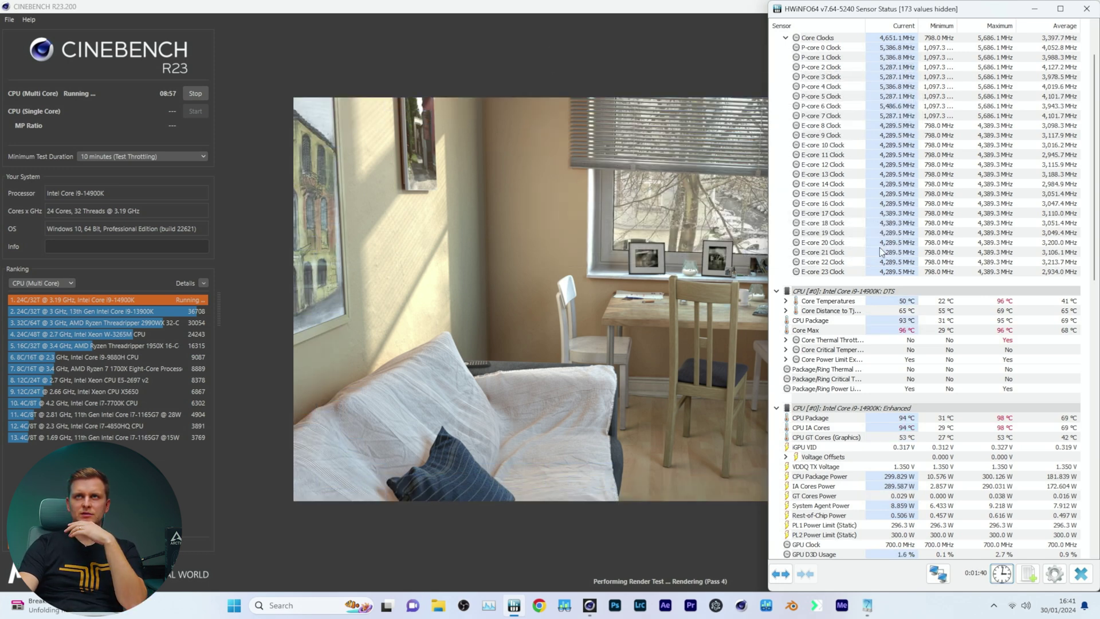
{"action": "mouse_move", "coordinate": [893, 340]}
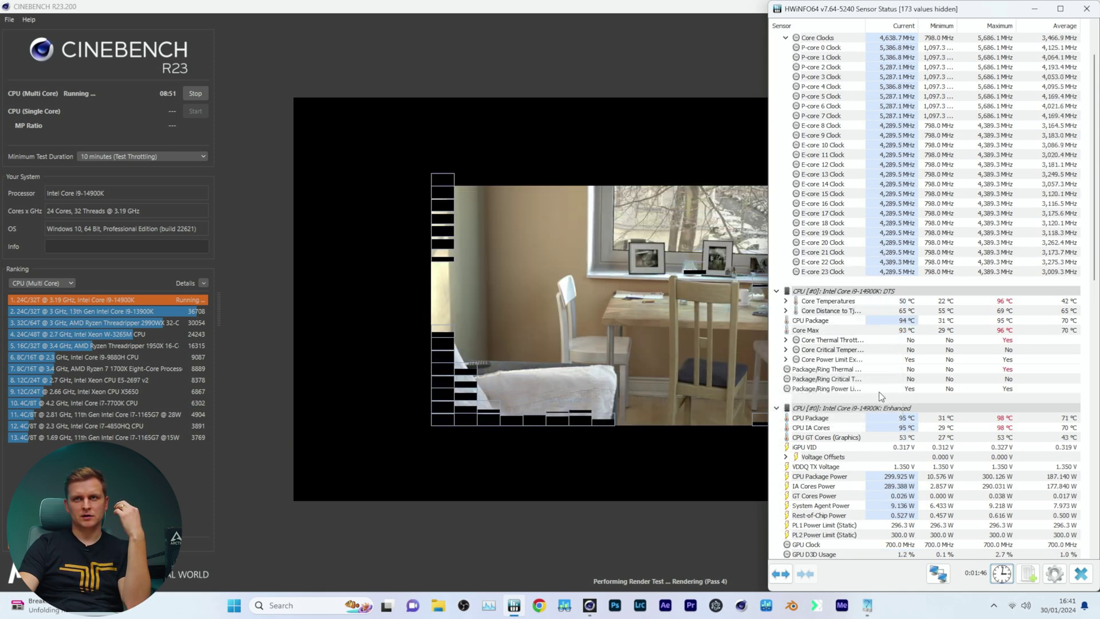
{"action": "mouse_move", "coordinate": [872, 412]}
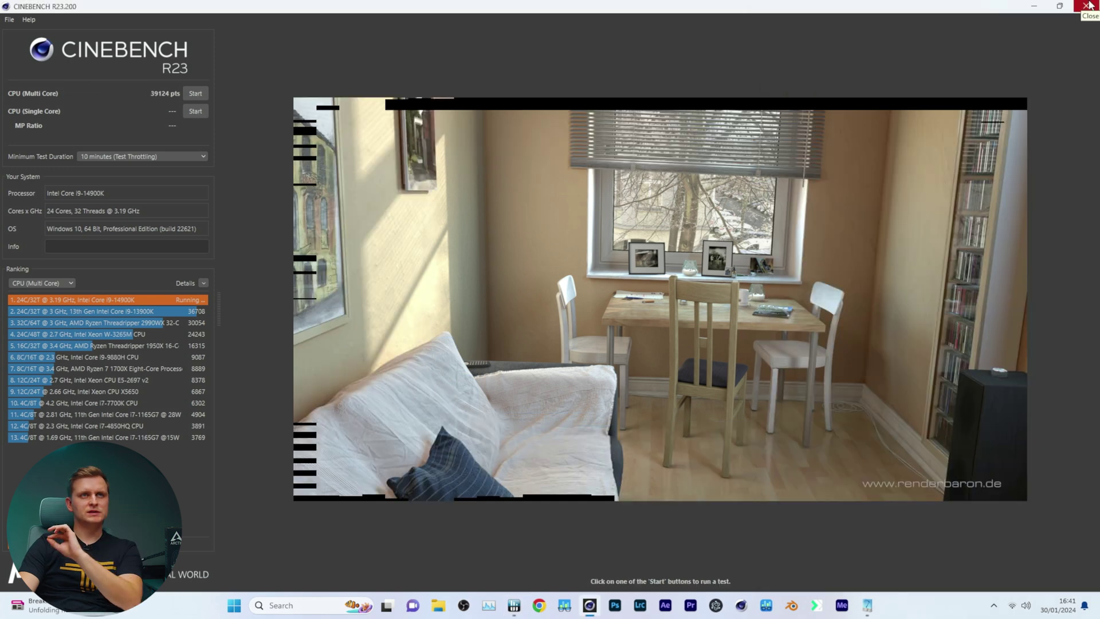
- Close Cinebench and relaunch Cinebench R23 from the Start menu
{"action": "left_click", "coordinate": [1087, 5]}
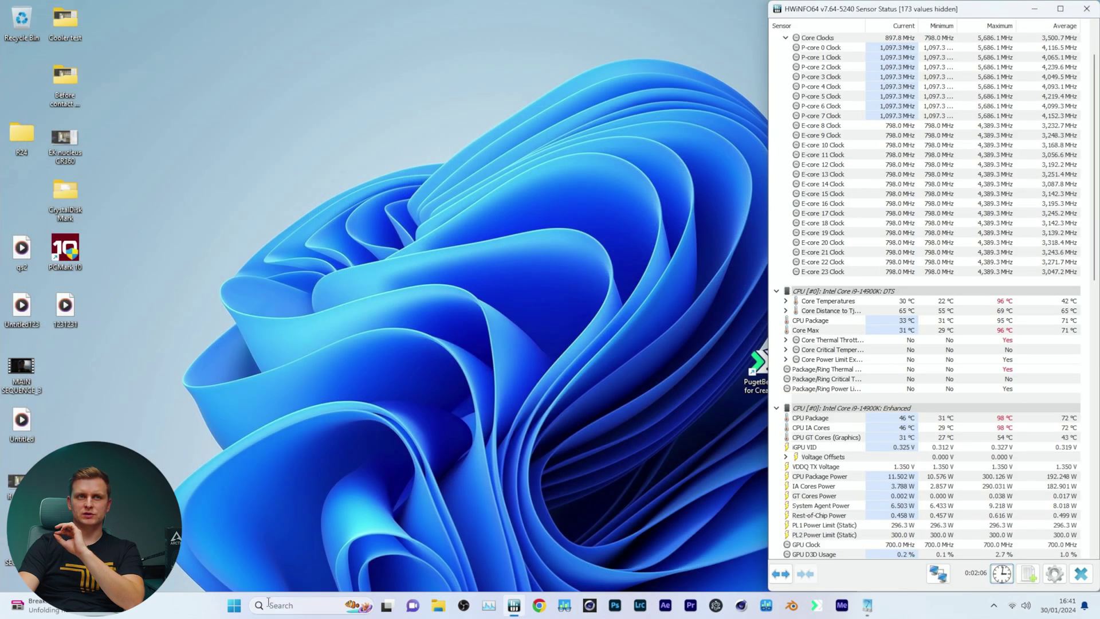
{"action": "left_click", "coordinate": [236, 612]}
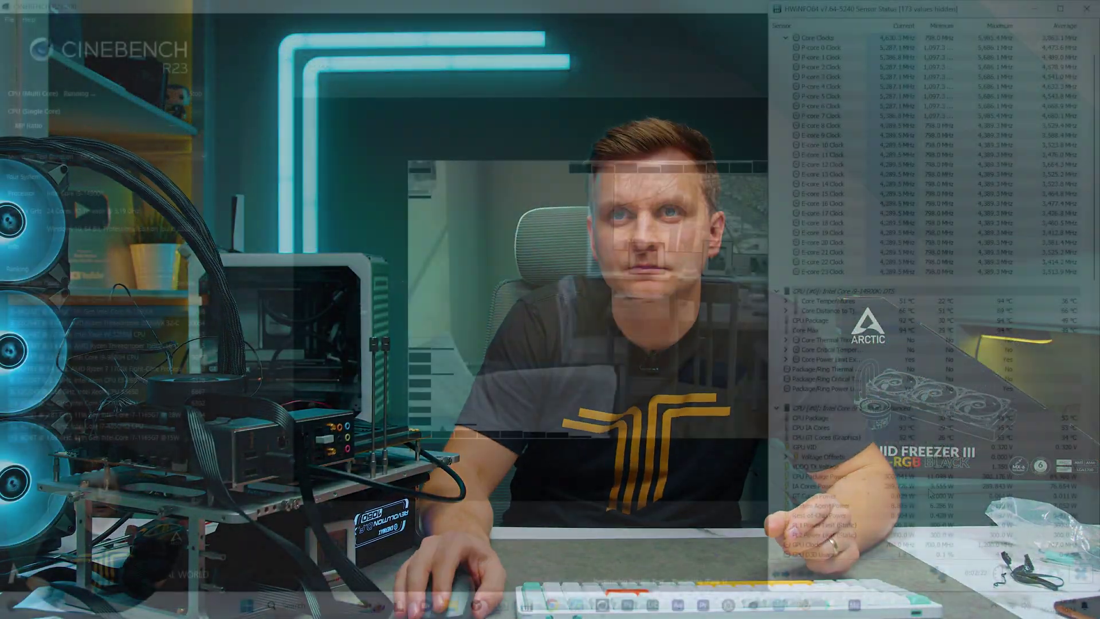
{"action": "mouse_move", "coordinate": [922, 485]}
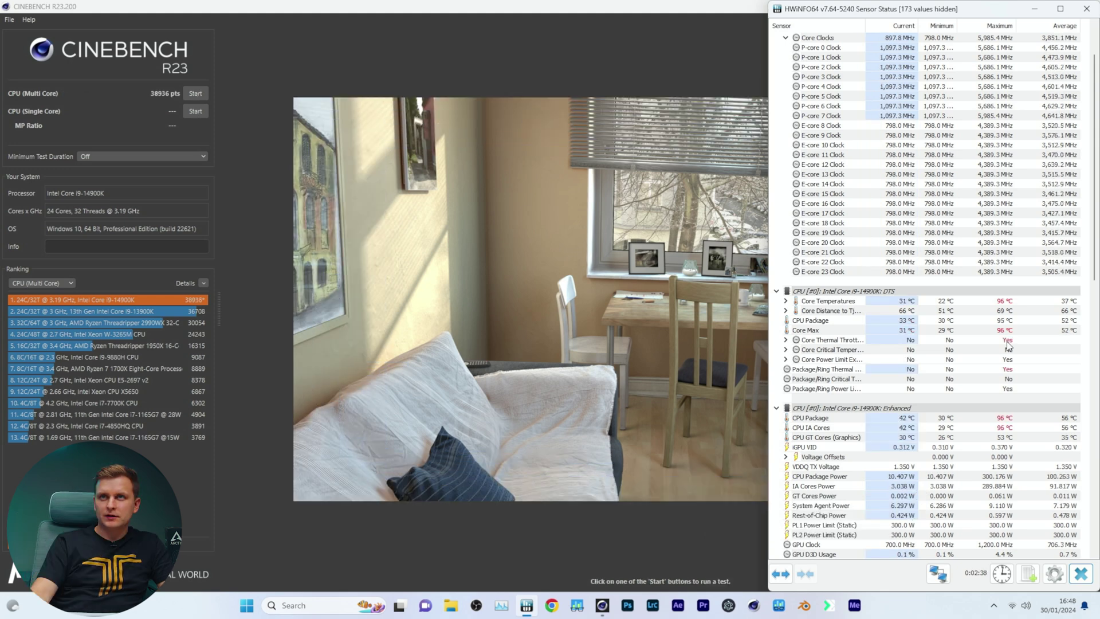
- Expand and scroll through HWiNFO64's per-core temperature and thermal throttling rows during the 10-minute run
{"action": "mouse_move", "coordinate": [1008, 344]}
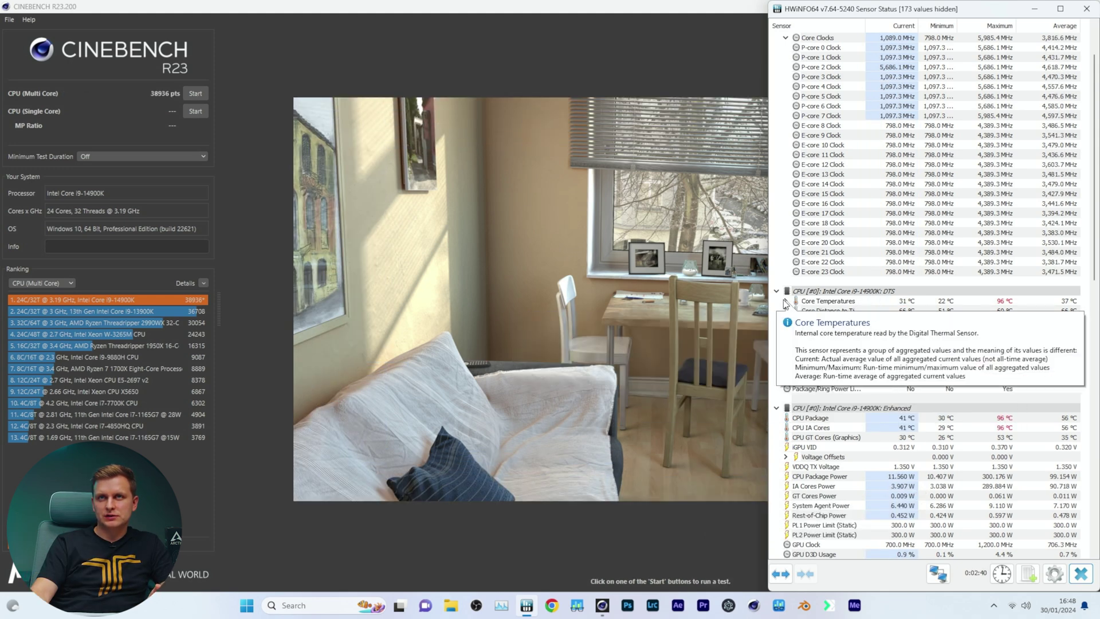
{"action": "left_click", "coordinate": [786, 300]}
{"action": "scroll", "coordinate": [1046, 427], "scroll_direction": "down", "scroll_amount": 3}
{"action": "scroll", "coordinate": [1037, 452], "scroll_direction": "down", "scroll_amount": 1}
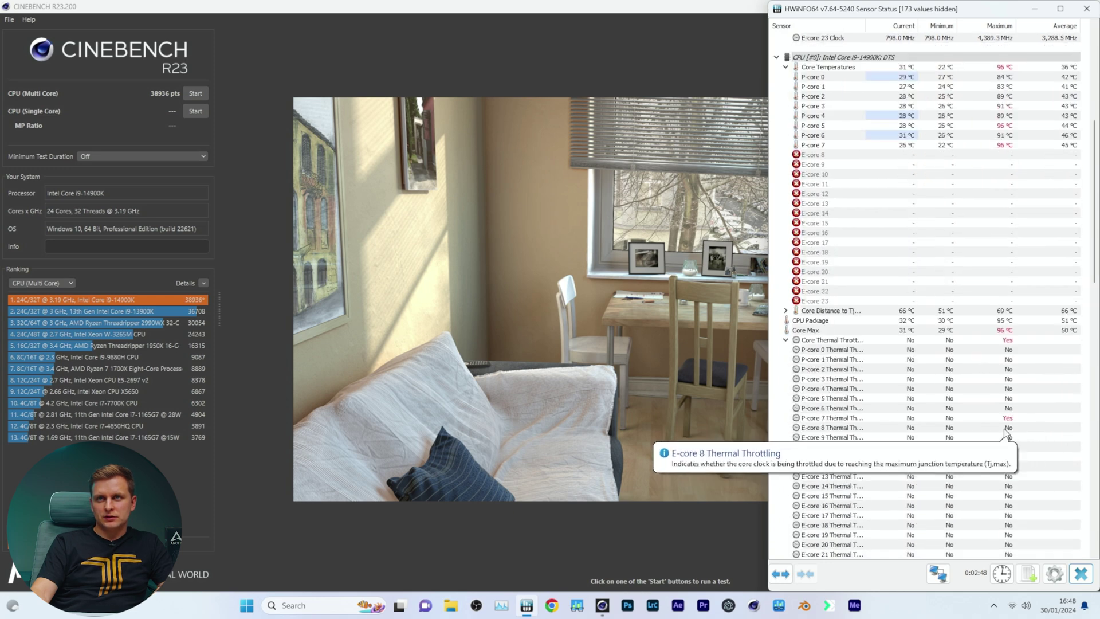
{"action": "mouse_move", "coordinate": [1026, 269]}
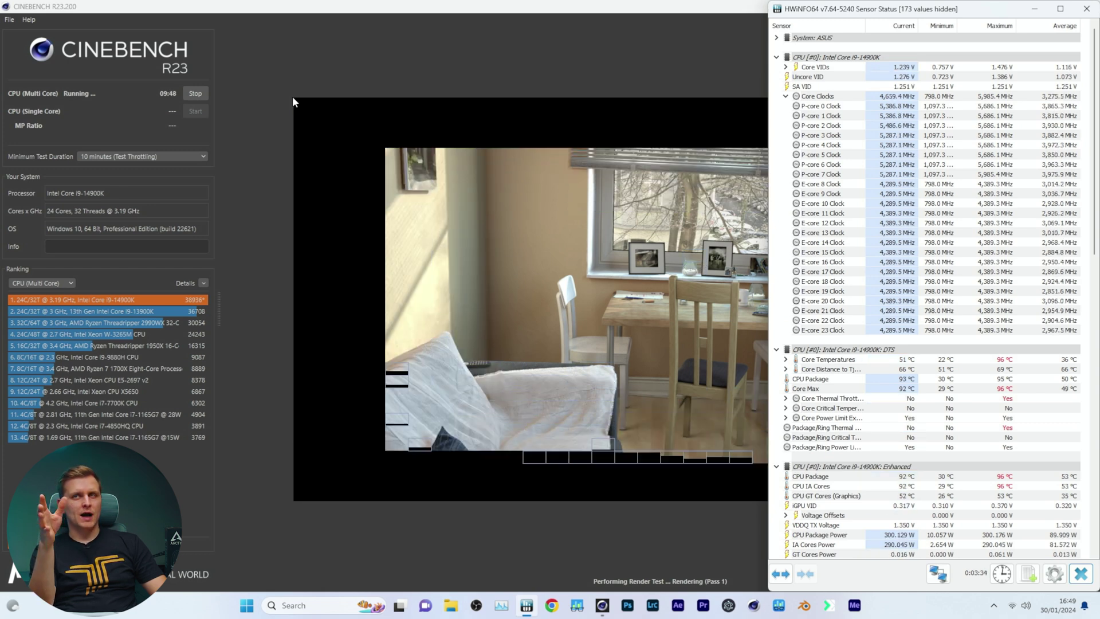
{"action": "mouse_move", "coordinate": [914, 408]}
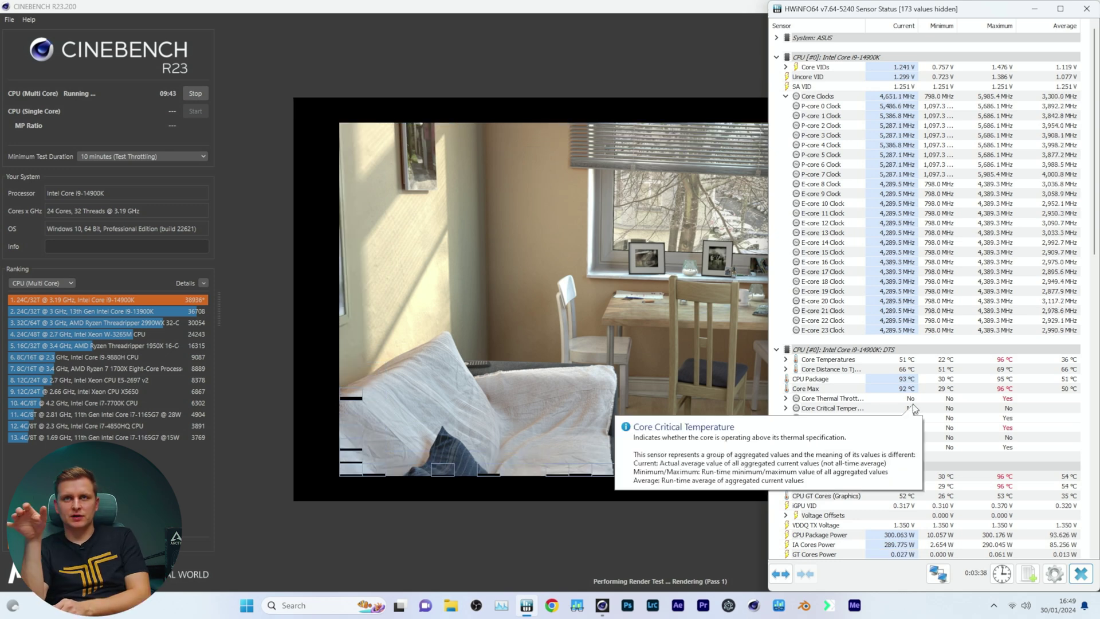